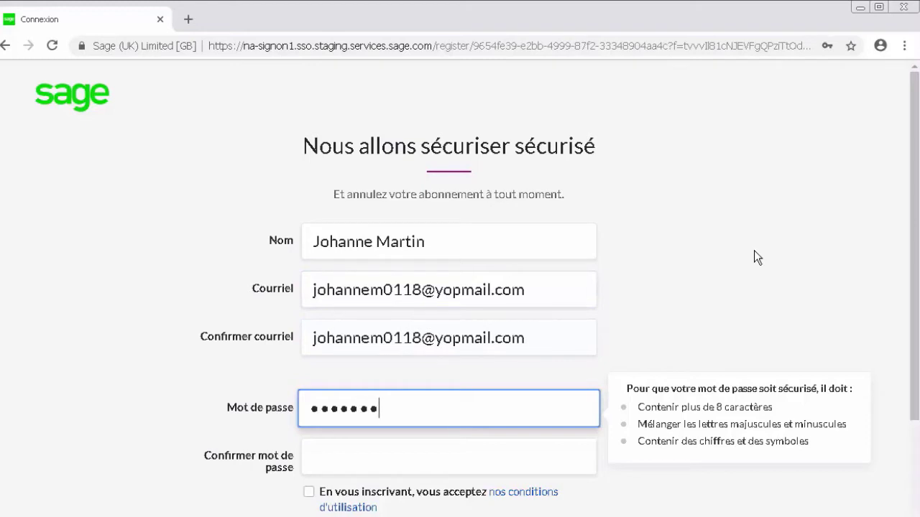
# Fill in and confirm the account password, accept the terms of use and create the account
pyautogui.press('Tab')
pyautogui.write('*******')
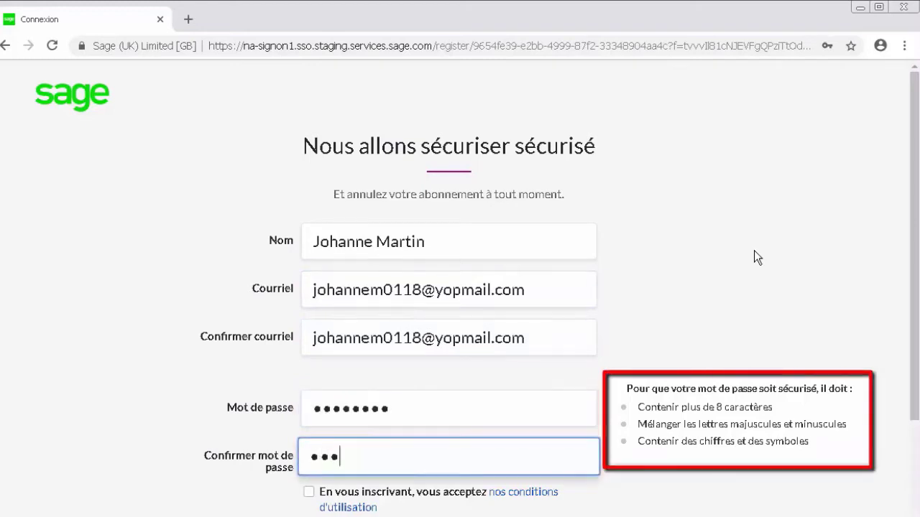
pyautogui.write('*')
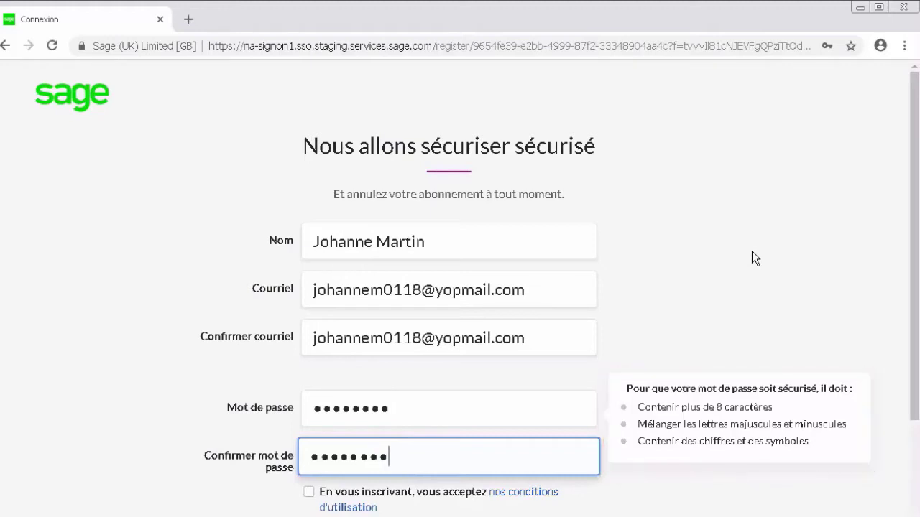
pyautogui.click(309, 493)
pyautogui.scroll(-2, 913, 402)
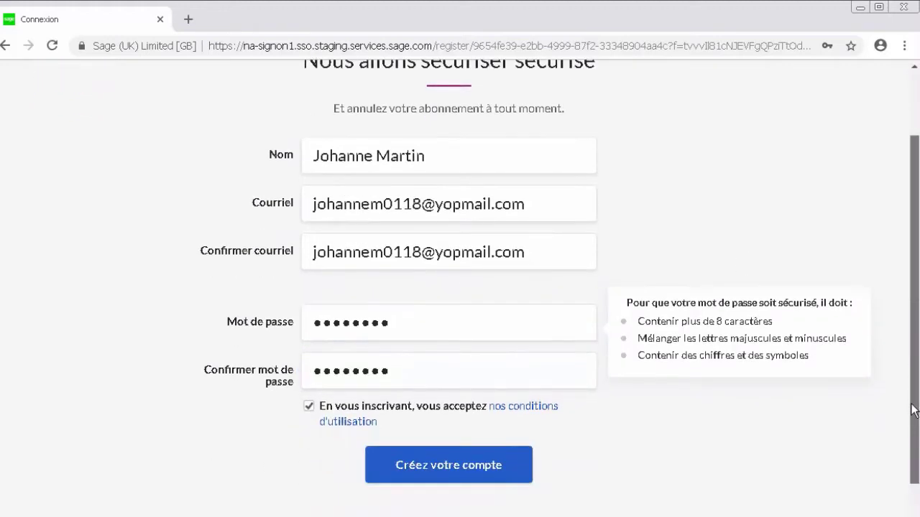
pyautogui.click(470, 435)
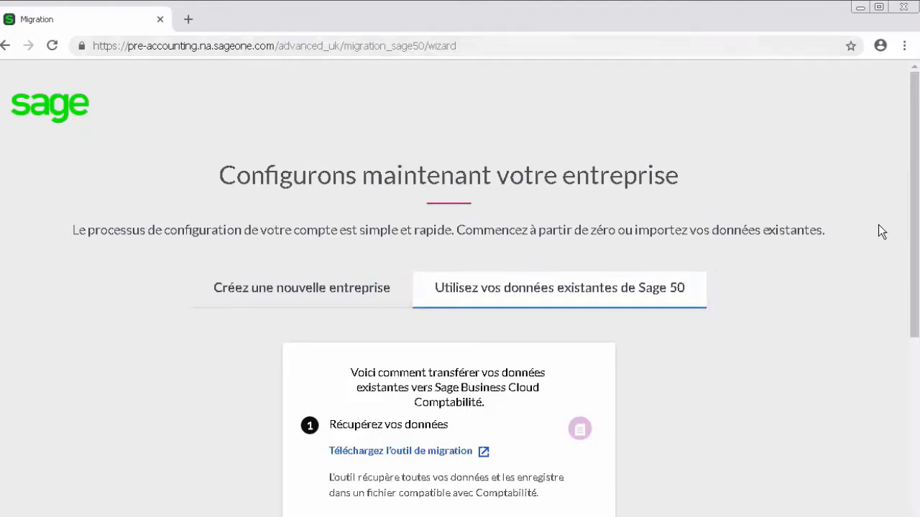
# Upload ca_standard.json from the Sage Cloud Migration folder as the existing Sage 50 data and continue with it
pyautogui.moveTo(914, 225); pyautogui.dragTo(903, 373)
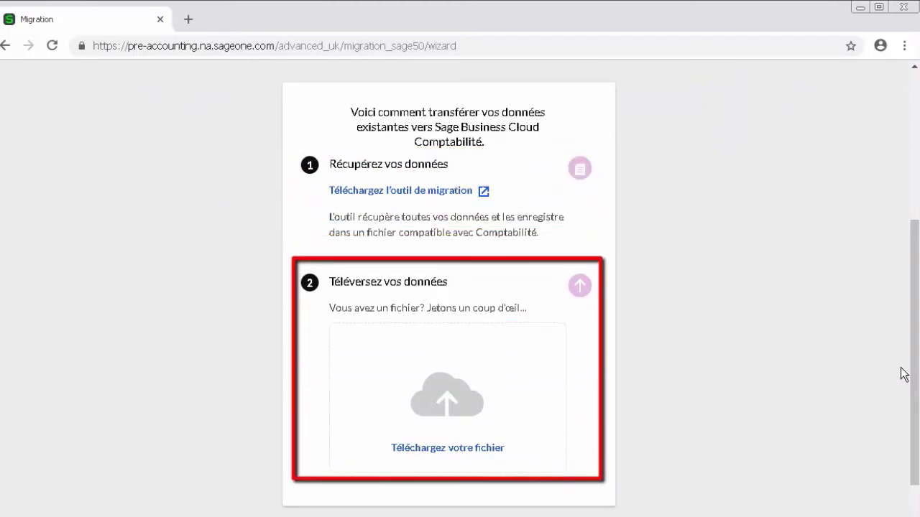
pyautogui.click(457, 448)
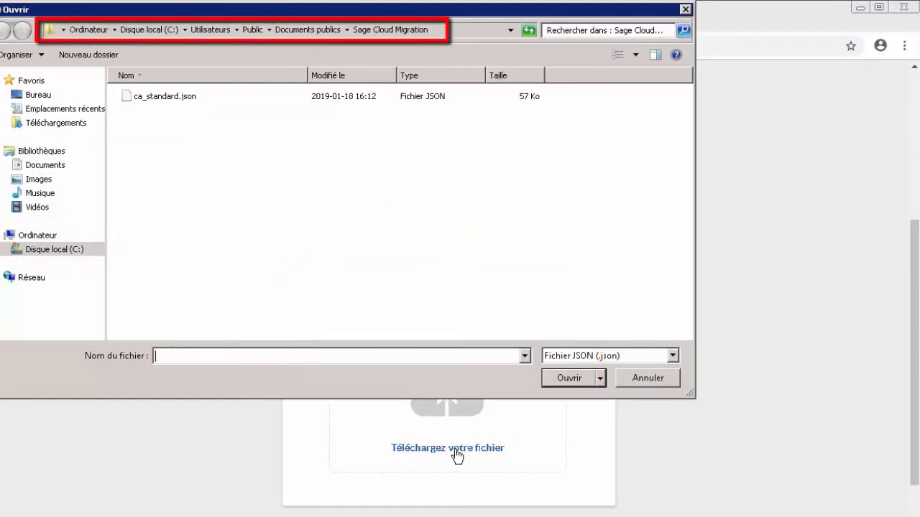
pyautogui.click(149, 102)
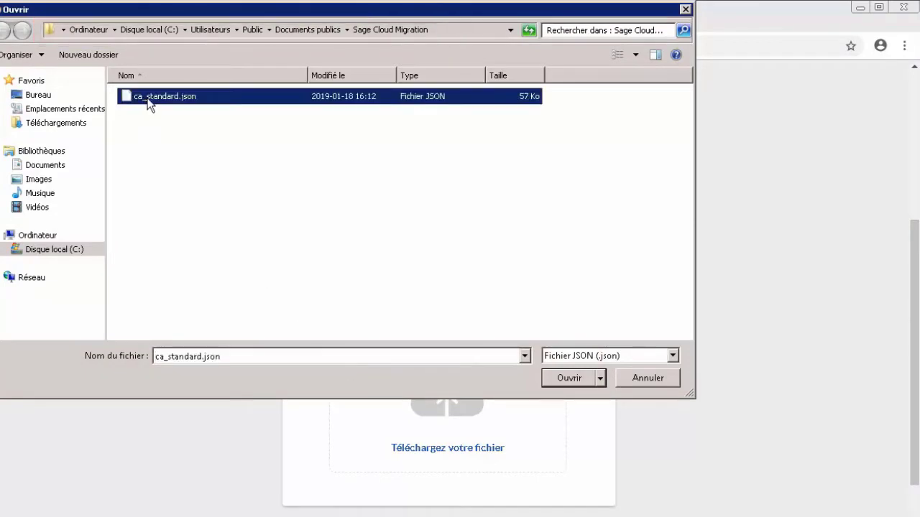
pyautogui.click(580, 384)
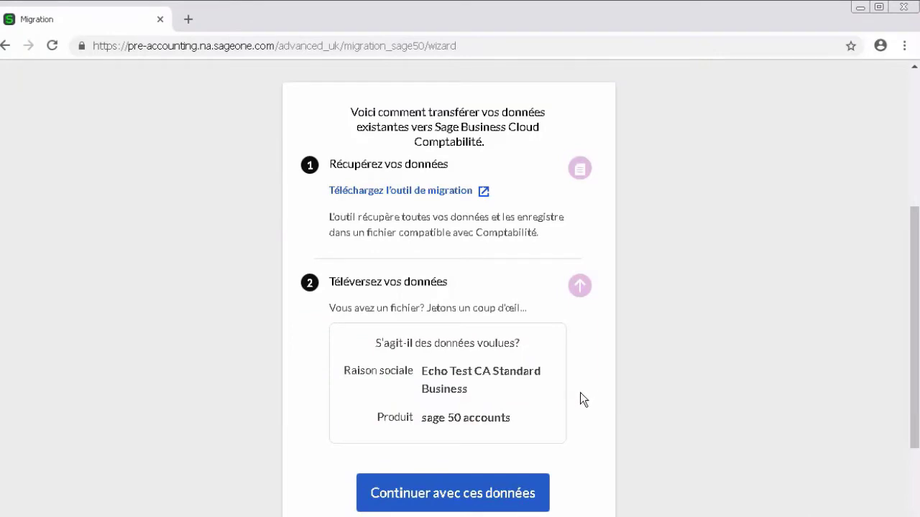
pyautogui.click(490, 494)
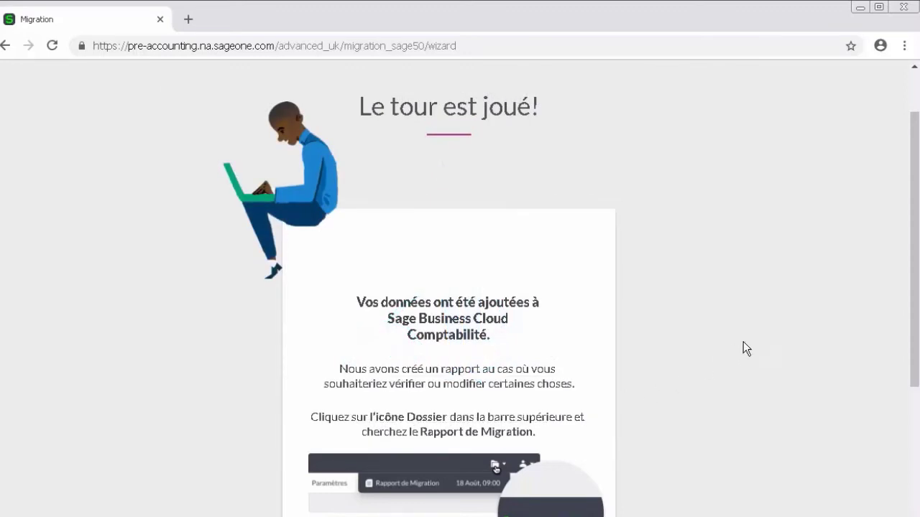
# Go to the new account and open the Rapport de migration to read its verification tasks
pyautogui.moveTo(915, 305); pyautogui.dragTo(918, 400)
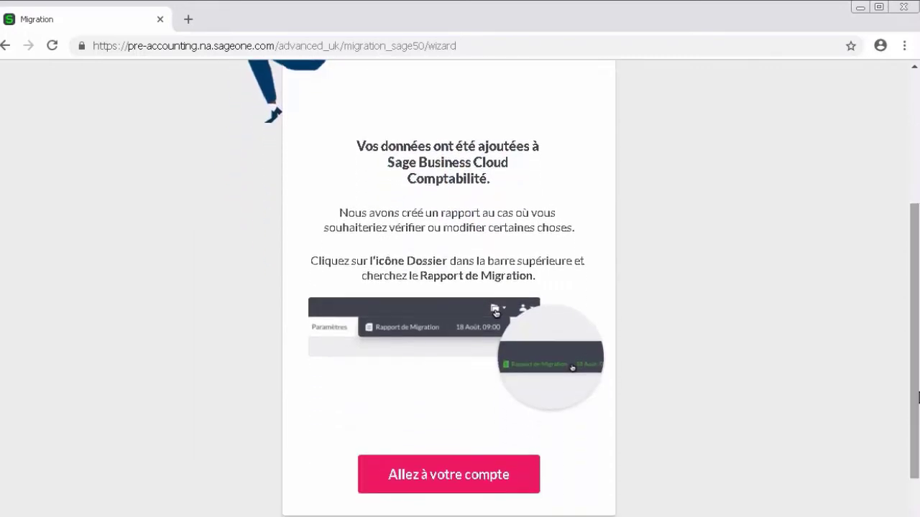
pyautogui.click(472, 482)
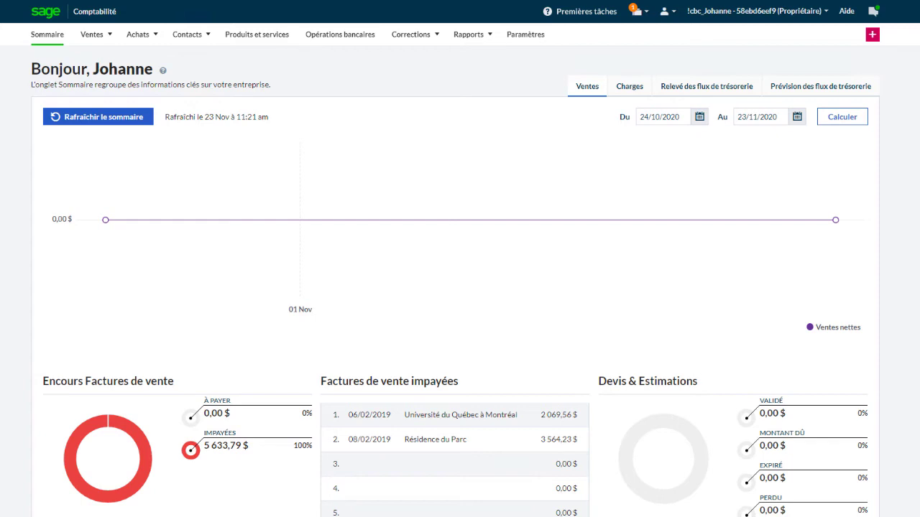
pyautogui.click(636, 11)
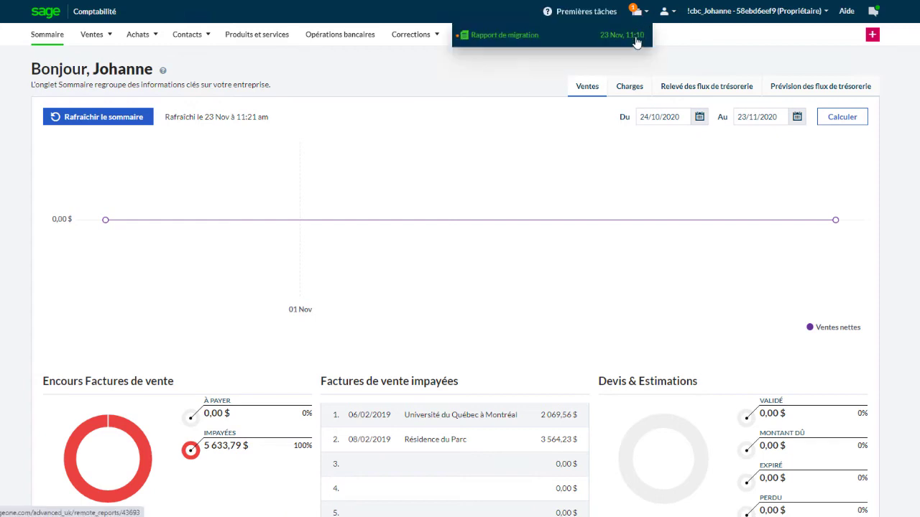
pyautogui.click(634, 43)
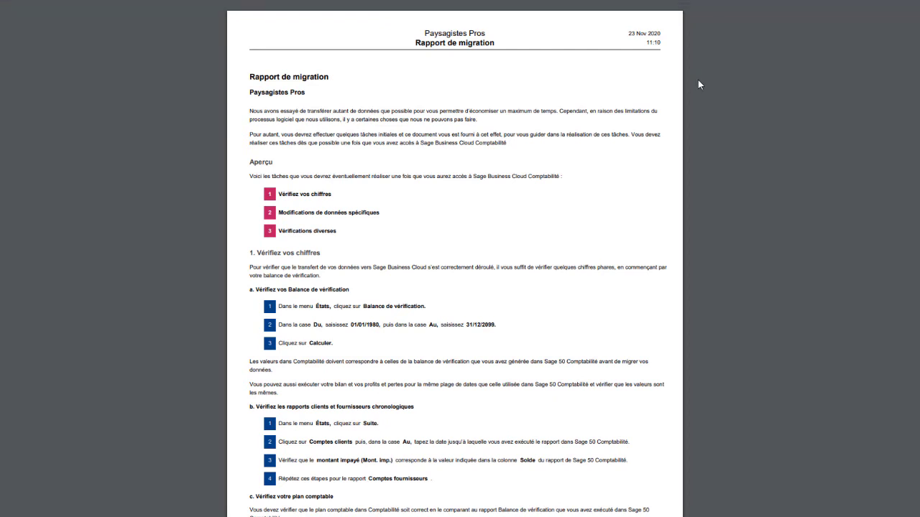
pyautogui.scroll(-2, 698, 81)
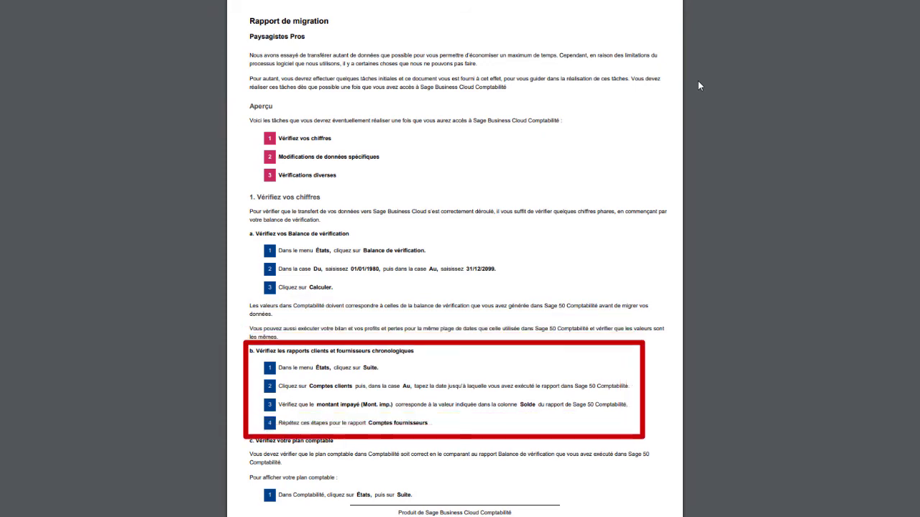
pyautogui.scroll(-5, 698, 81)
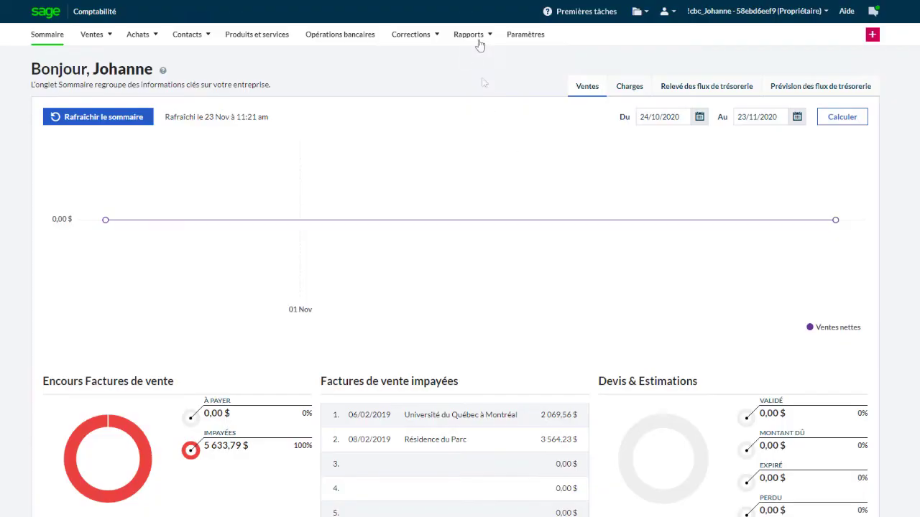
# Run the État des résultats report for the period Exercice passé and review its sales, charges and net profit
pyautogui.click(478, 39)
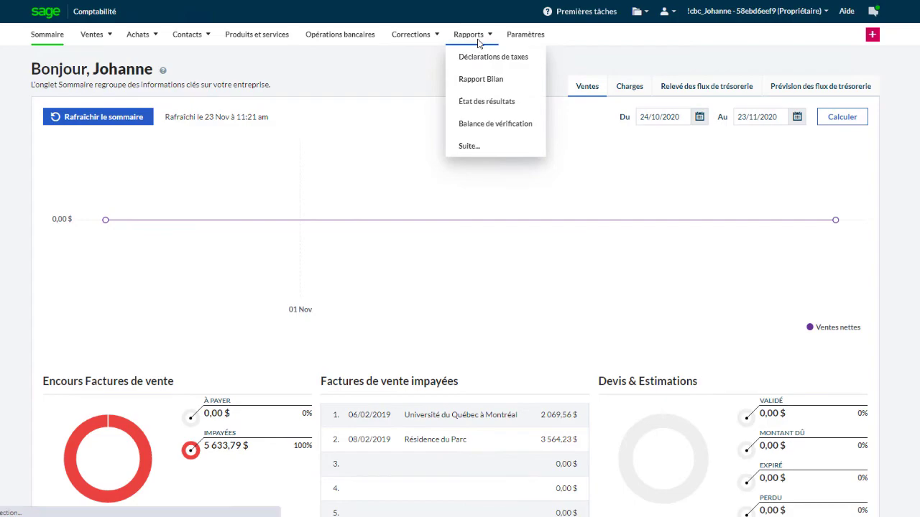
pyautogui.click(468, 146)
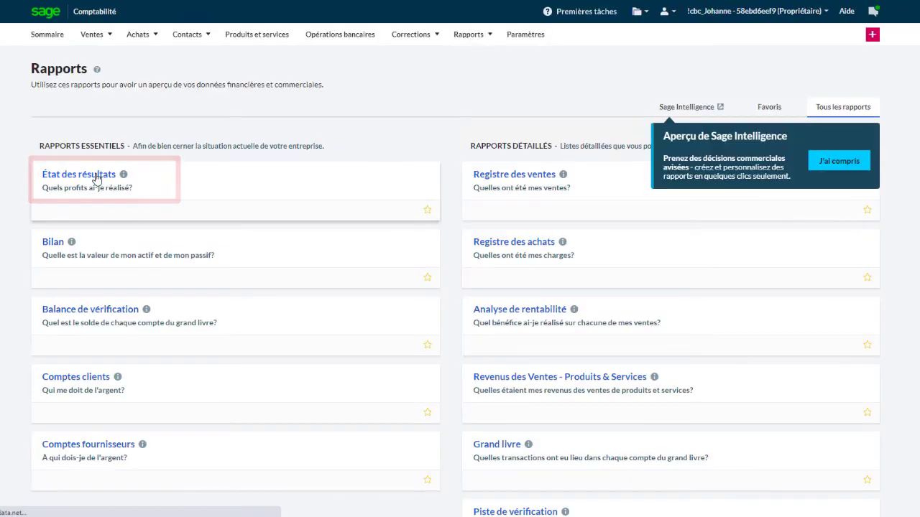
pyautogui.click(97, 177)
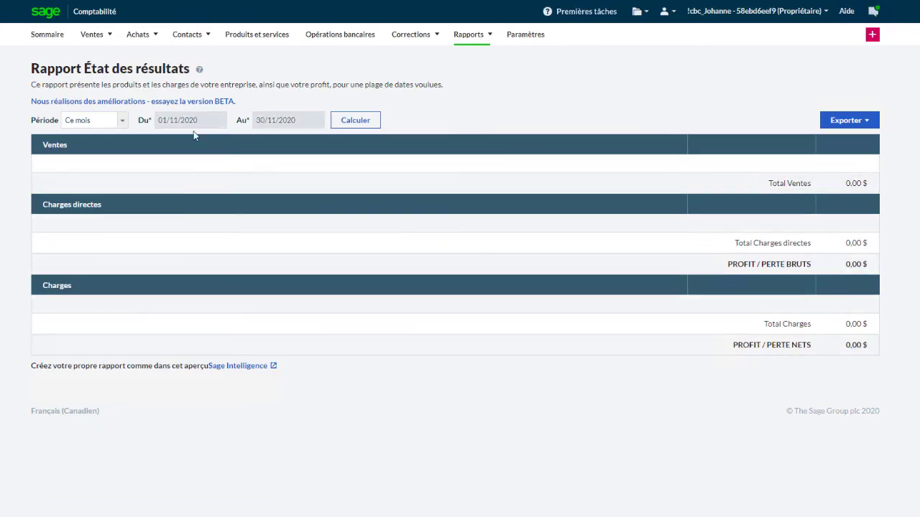
pyautogui.click(115, 121)
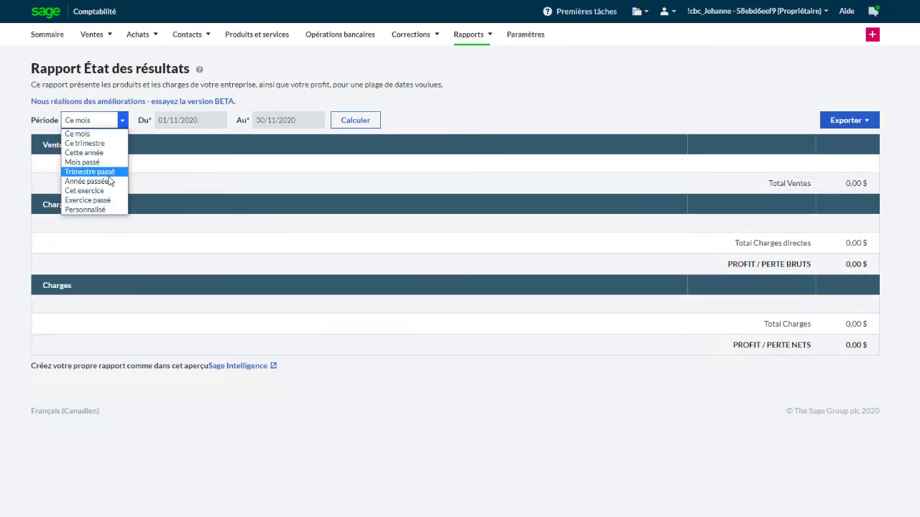
pyautogui.click(109, 201)
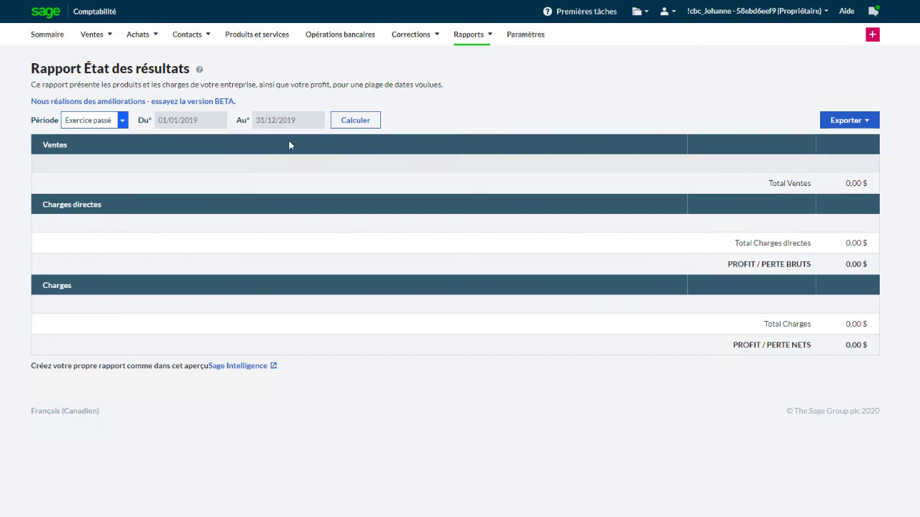
pyautogui.click(350, 120)
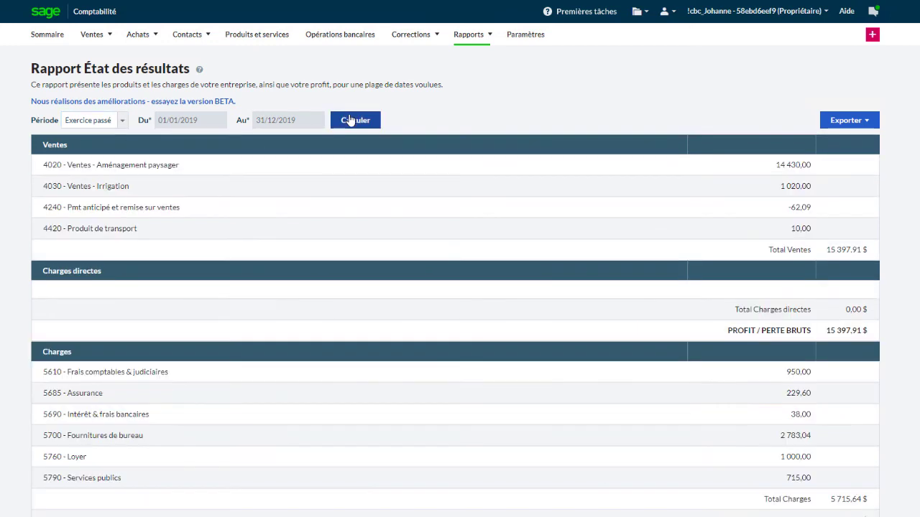
pyautogui.scroll(-2, 486, 121)
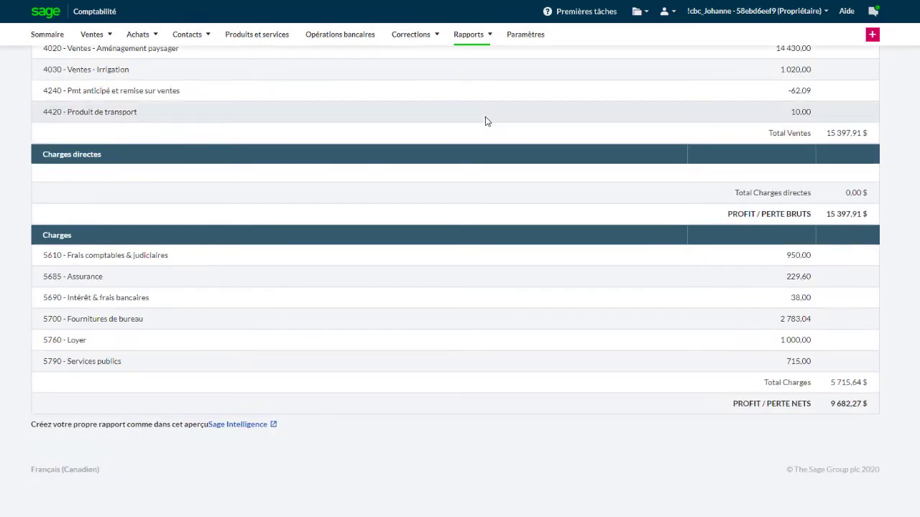
# Run the Balance de vérification report for the period Exercice passé and review the account balances
pyautogui.scroll(3, 486, 120)
pyautogui.click(467, 33)
pyautogui.click(482, 143)
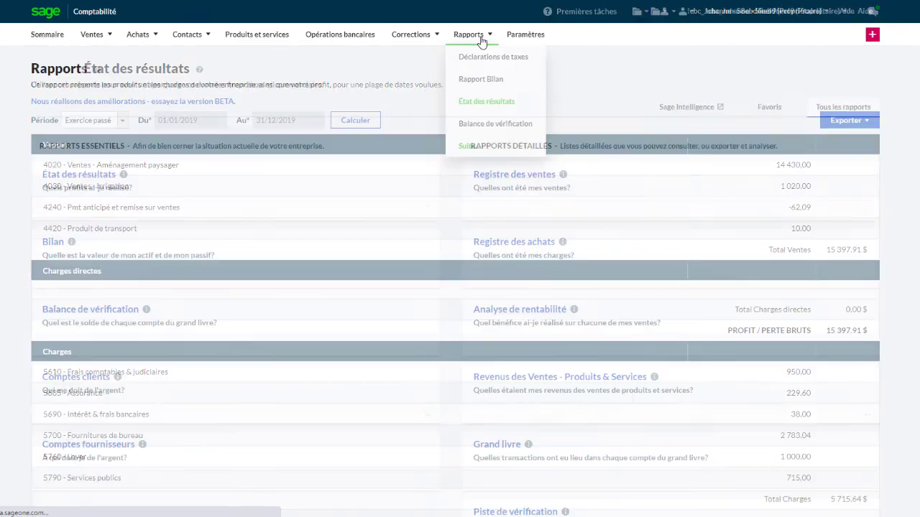
pyautogui.scroll(-1, 211, 213)
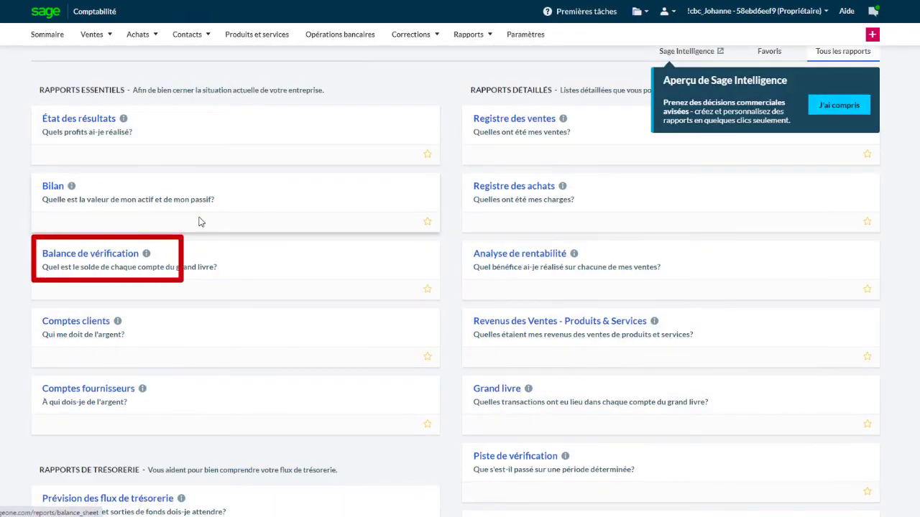
pyautogui.click(103, 263)
pyautogui.click(122, 152)
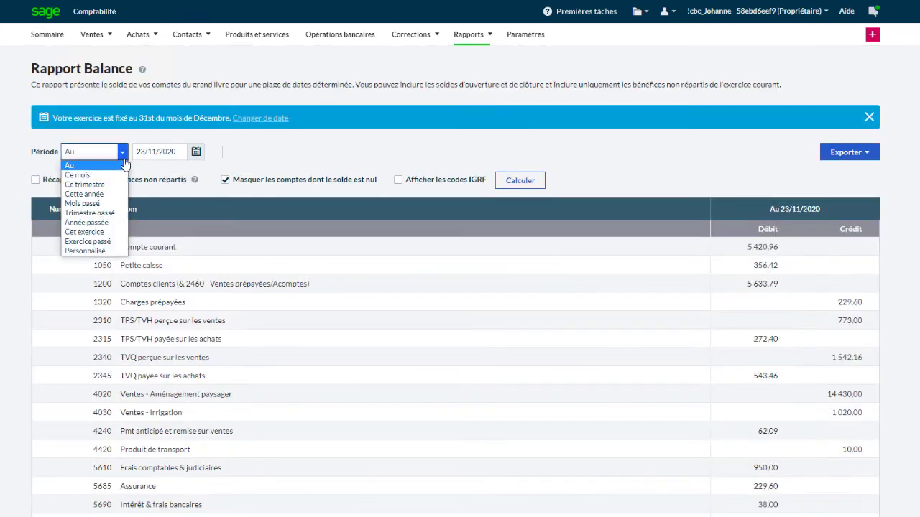
pyautogui.click(117, 246)
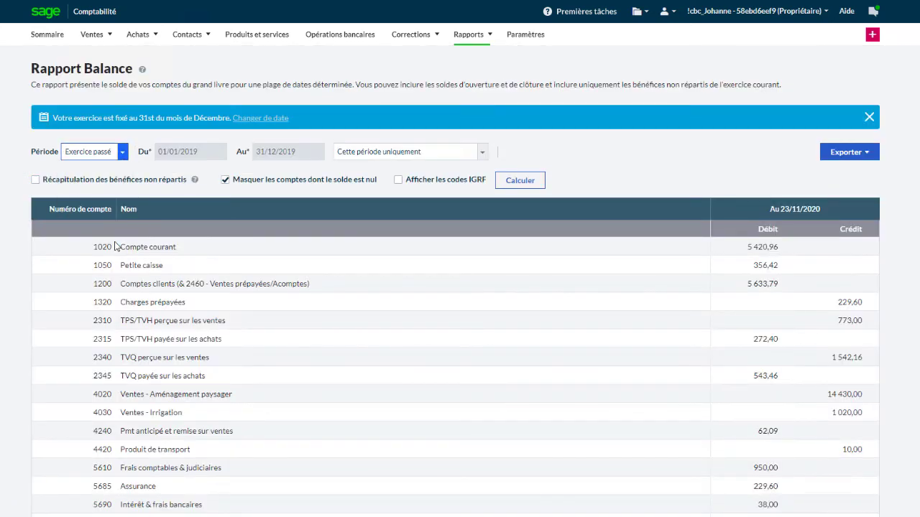
pyautogui.click(520, 181)
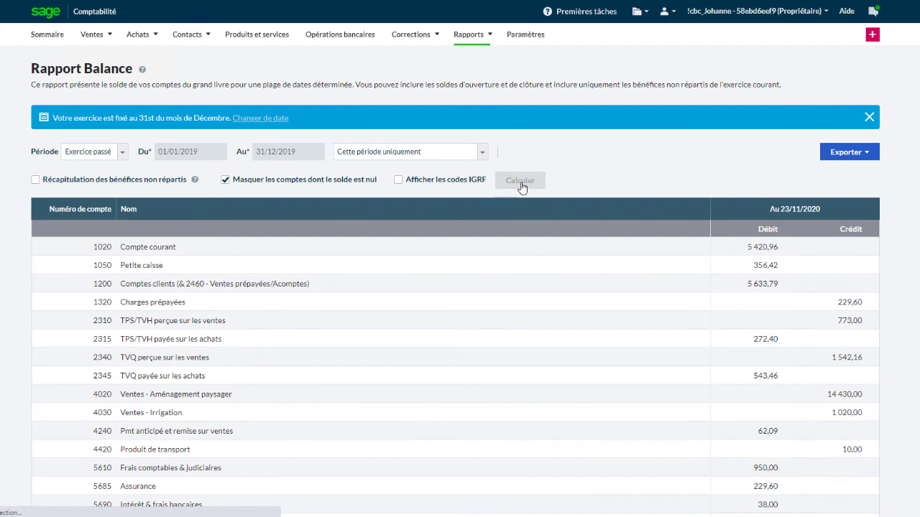
pyautogui.scroll(-3, 522, 188)
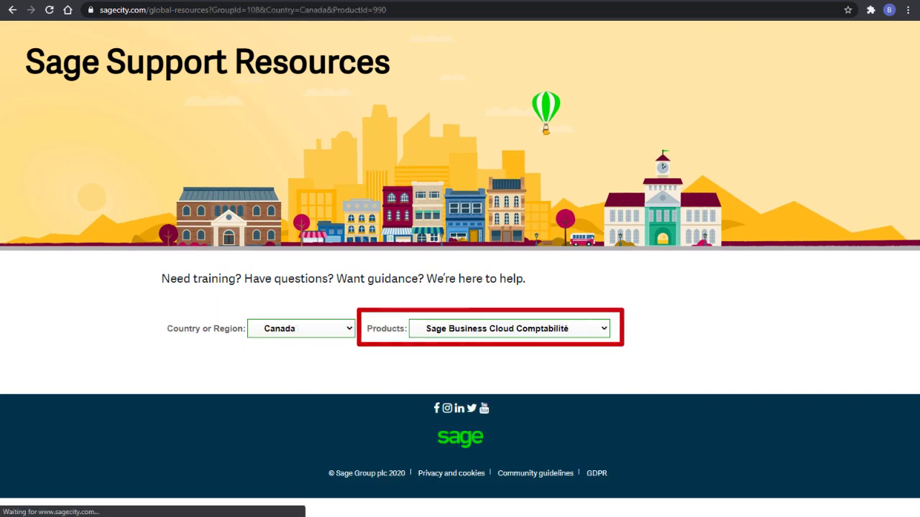
# Examine the Sage Support Resources offered for Sage Business Cloud Comptabilité in Canada
pyautogui.scroll(-5, 344, 424)
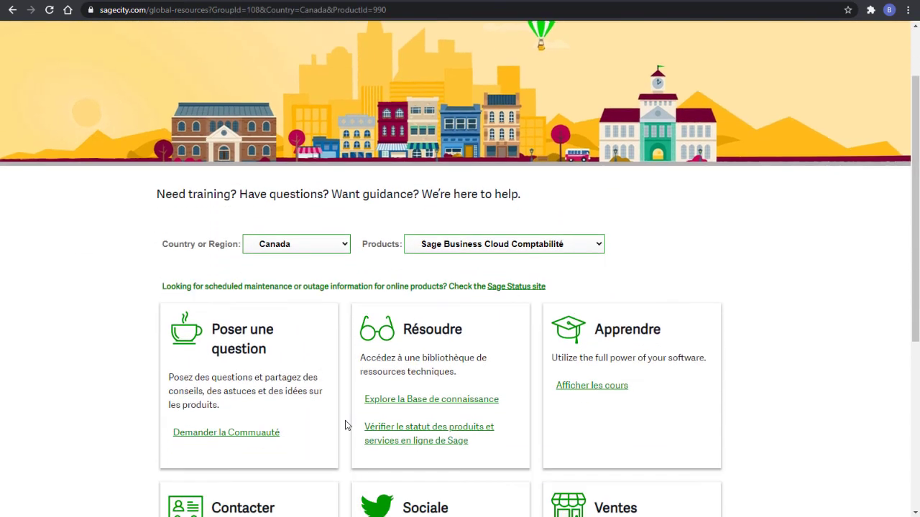